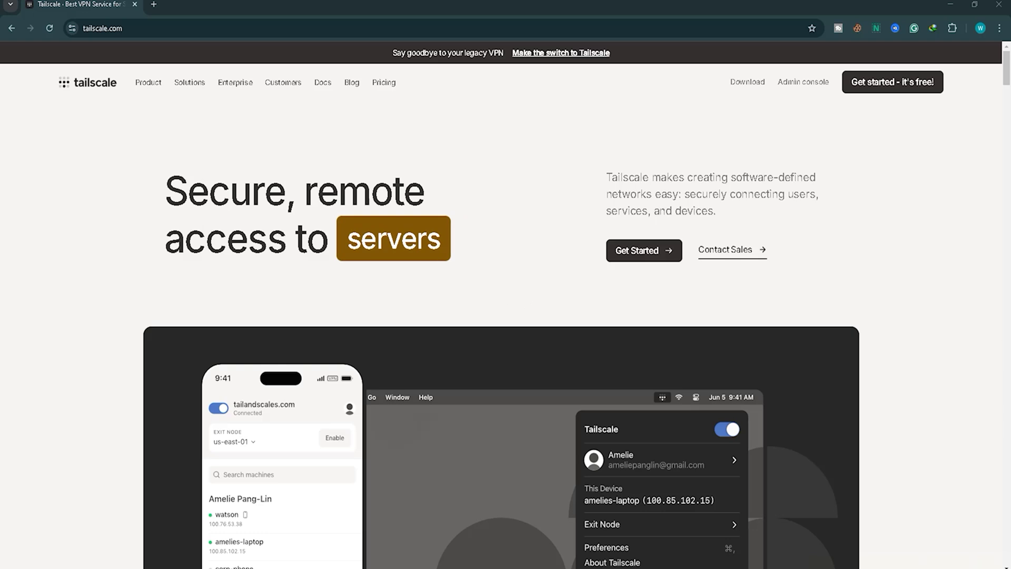
# Go from tailscale.com to the admin console's Machines page listing the five tailnet machines.
pyautogui.moveTo(58, 101)
pyautogui.mouseDown()
pyautogui.moveTo(117, 99)
pyautogui.moveTo(61, 75)
pyautogui.moveTo(114, 115)
pyautogui.mouseUp()
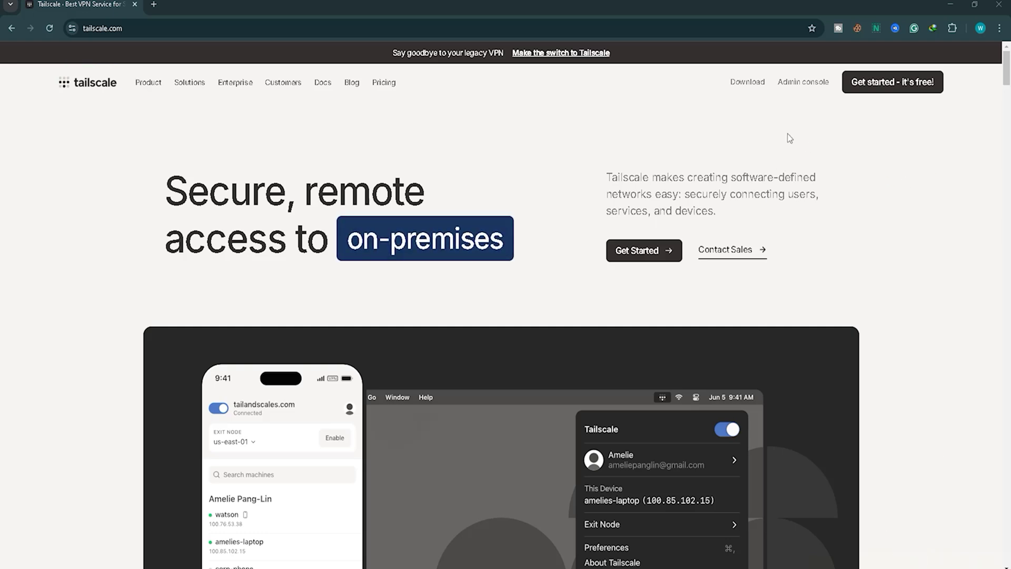
pyautogui.click(803, 82)
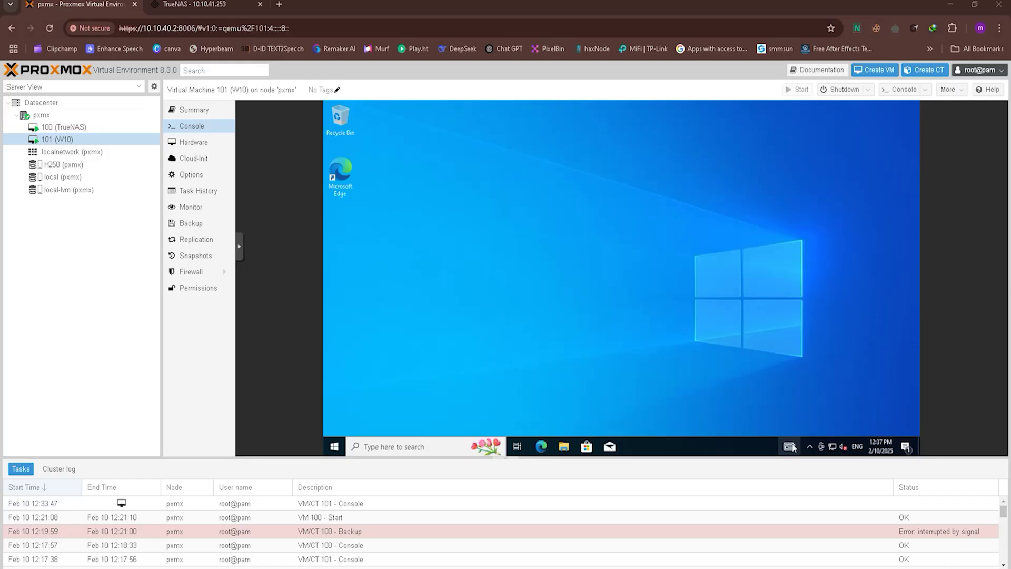
# Switch to the Proxmox console of VM 101 (W10) to bring up its Windows 10 desktop.
pyautogui.click(790, 447)
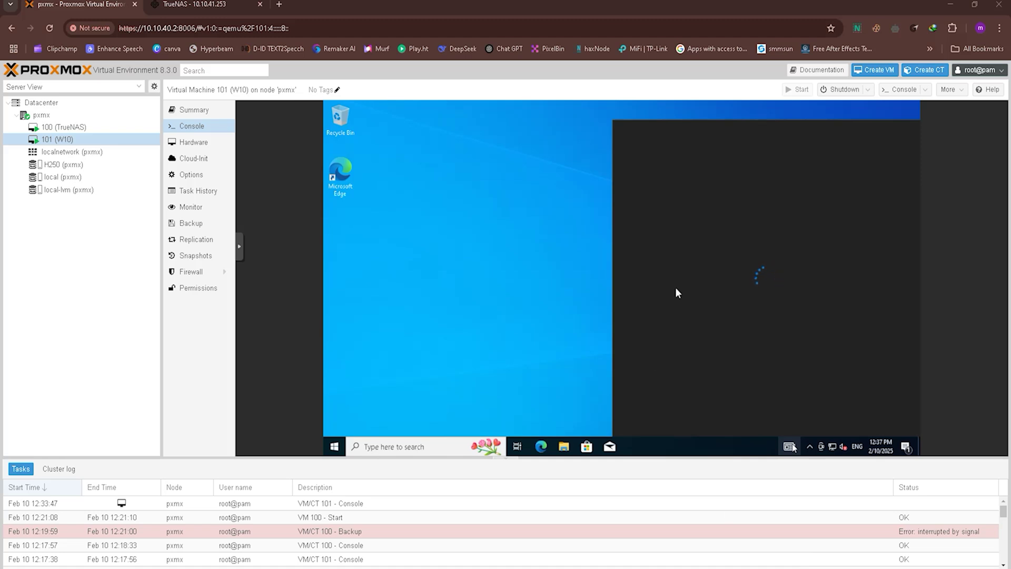
# In the W10 VM, search the Start menu for 'remote desktop' and pick Remote desktop settings.
pyautogui.click(411, 257)
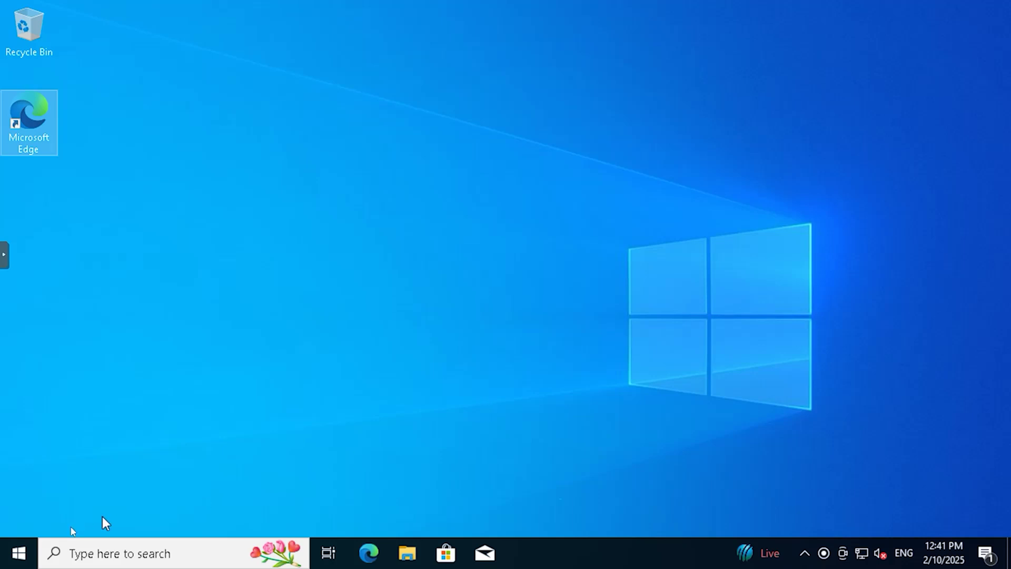
pyautogui.click(19, 558)
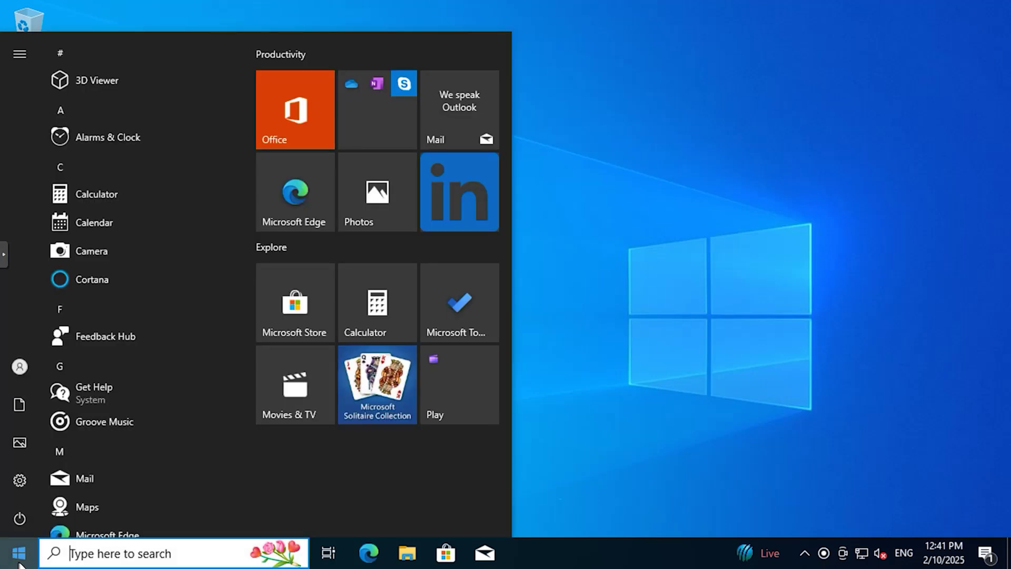
pyautogui.write('r')
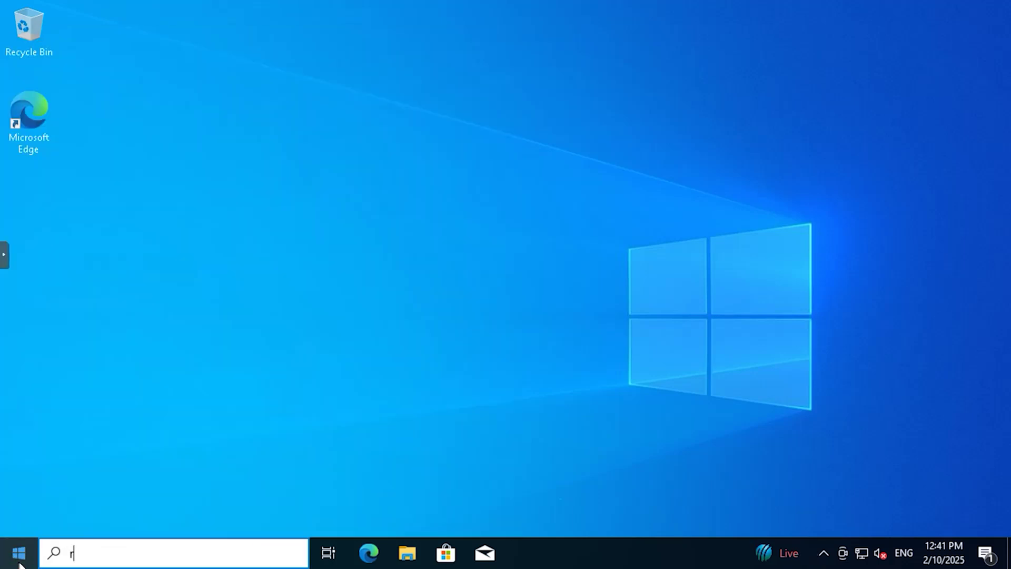
pyautogui.write('emote ')
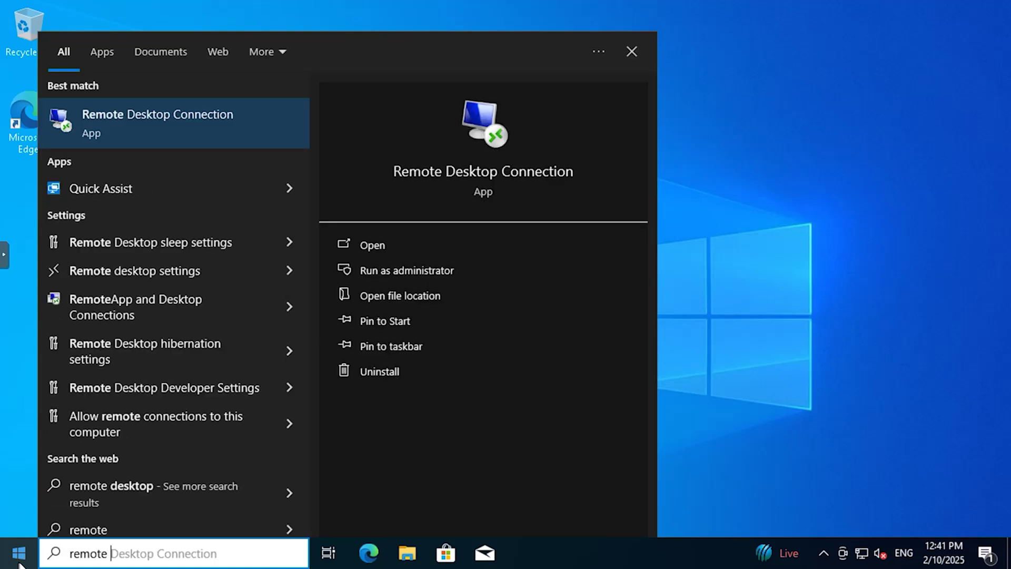
pyautogui.write('desktop')
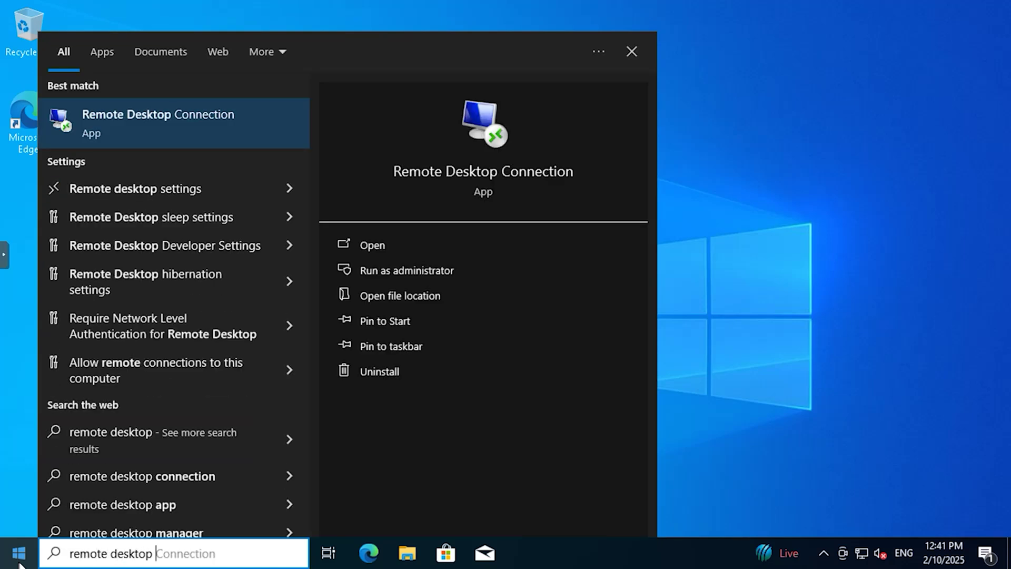
pyautogui.click(289, 191)
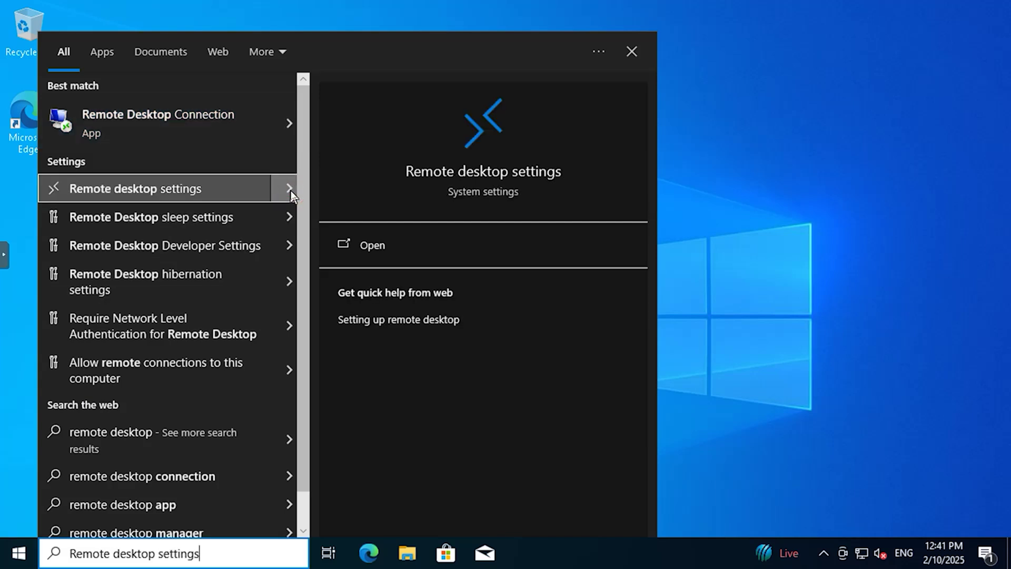
# Switch Enable Remote Desktop on and confirm it, then launch Microsoft Edge.
pyautogui.click(258, 198)
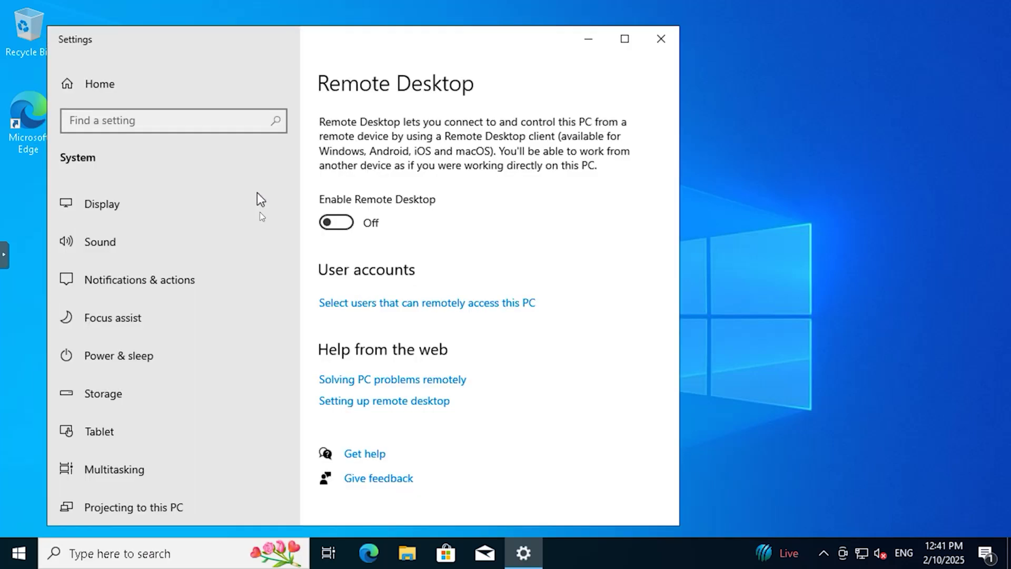
pyautogui.click(349, 226)
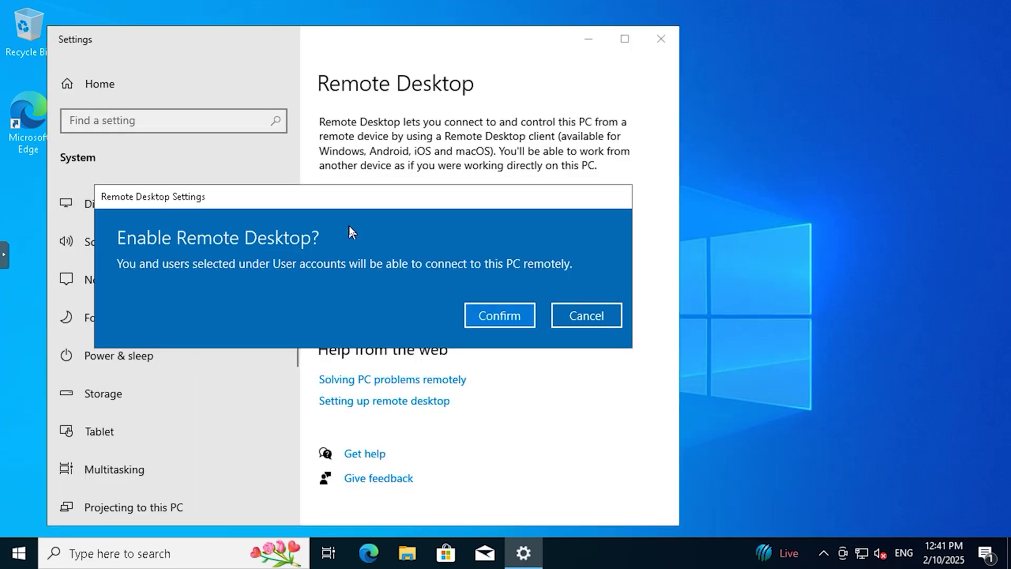
pyautogui.click(498, 317)
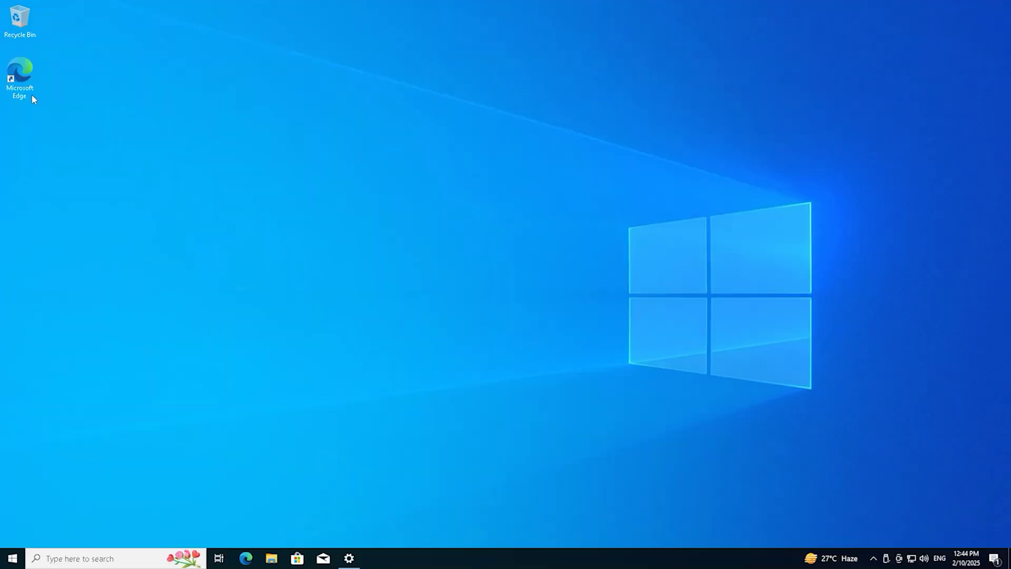
pyautogui.click(26, 90)
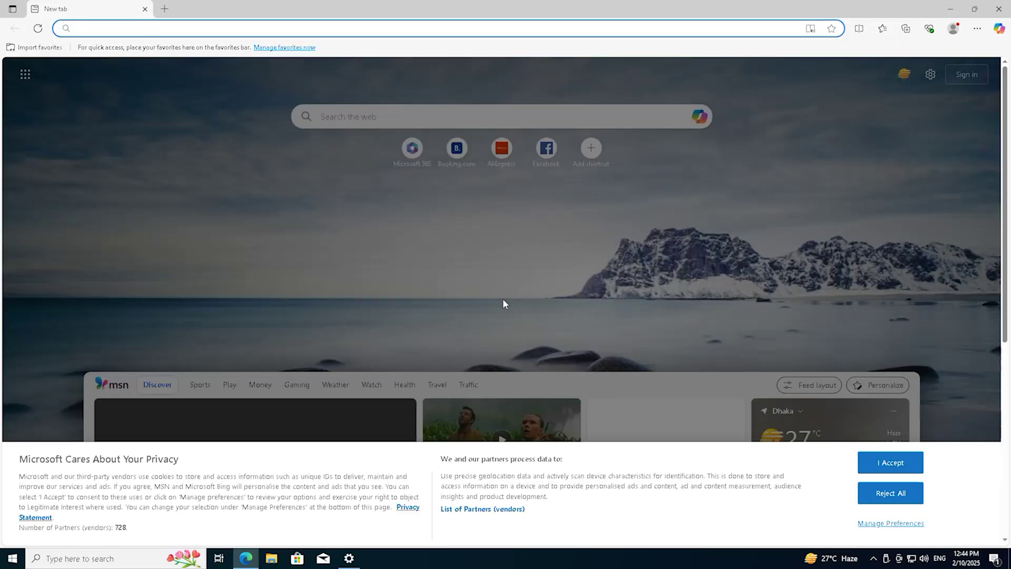
# Dismiss Edge's privacy notice, browse to gmail and sign in with the saved Google account.
pyautogui.click(890, 464)
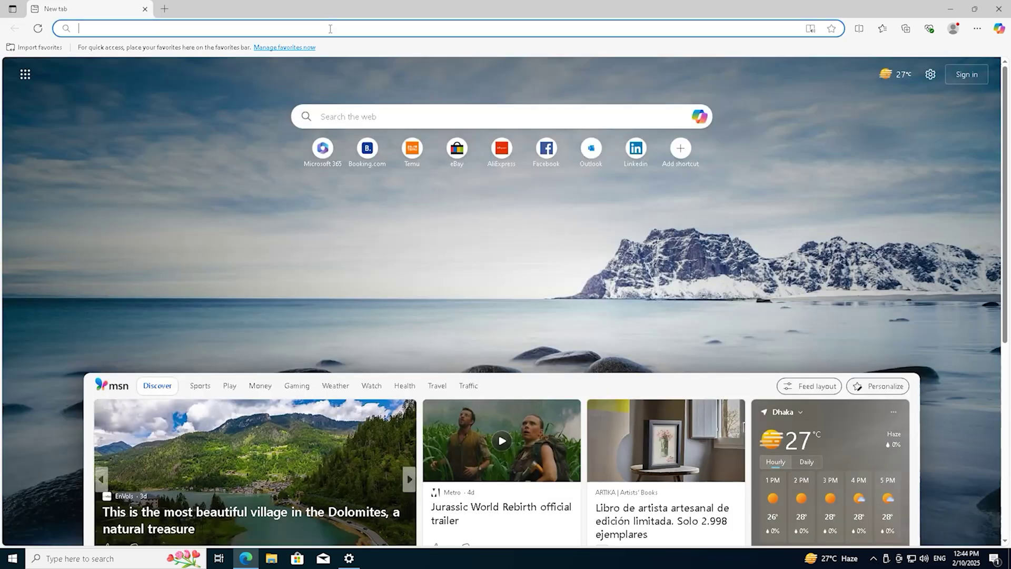
pyautogui.write('gmail.com')
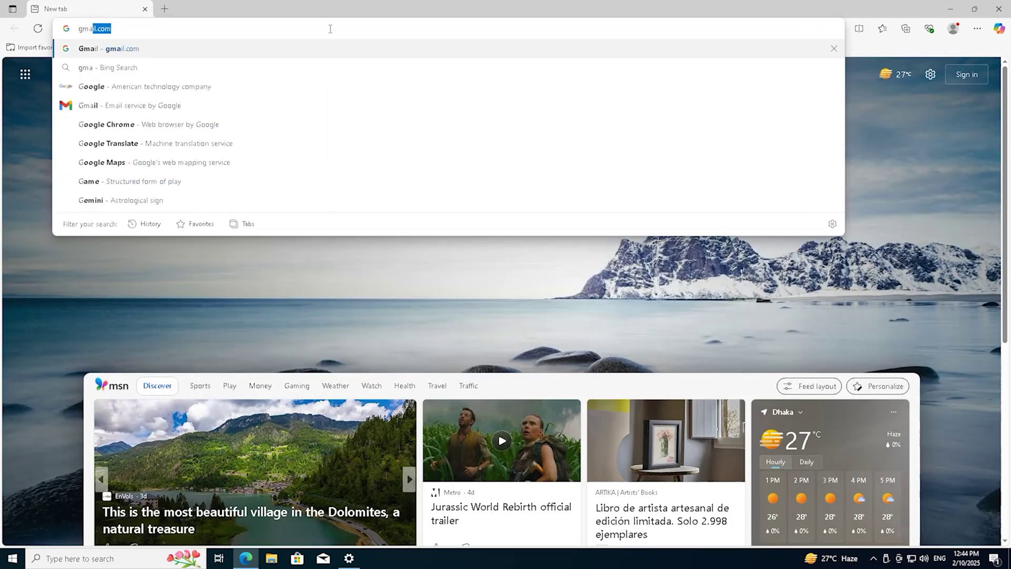
pyautogui.press('Return')
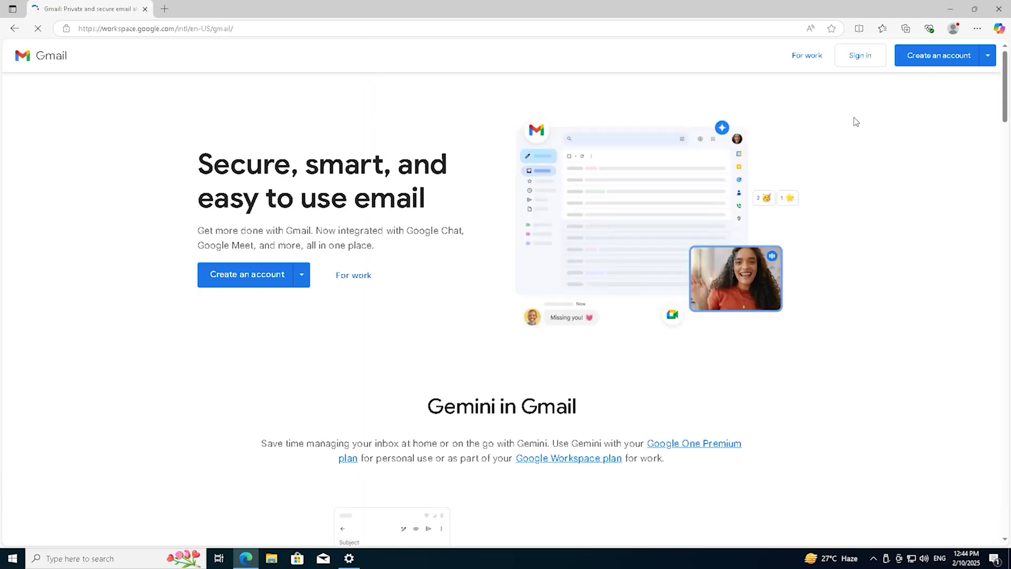
pyautogui.click(858, 57)
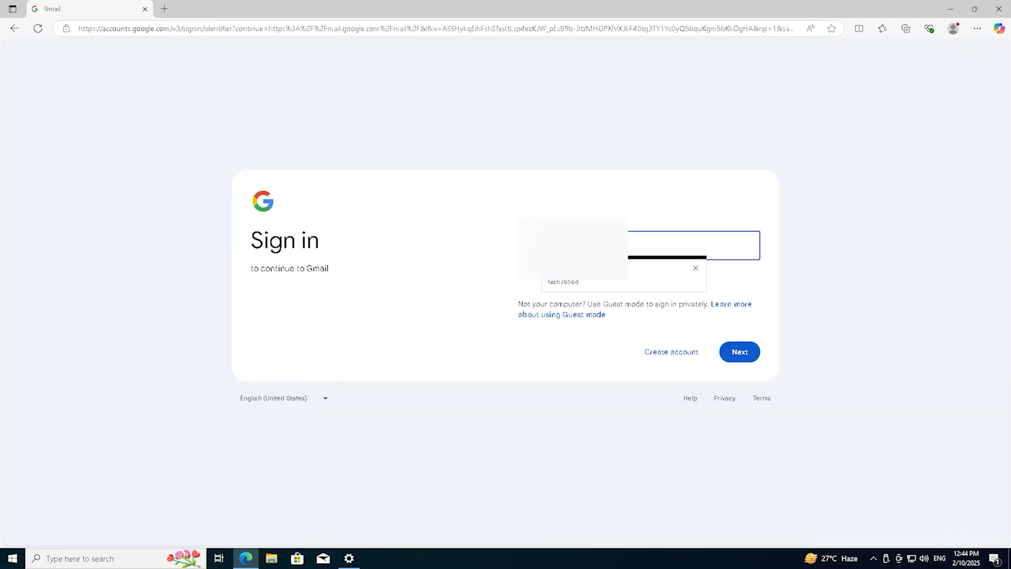
pyautogui.click(579, 279)
pyautogui.click(740, 352)
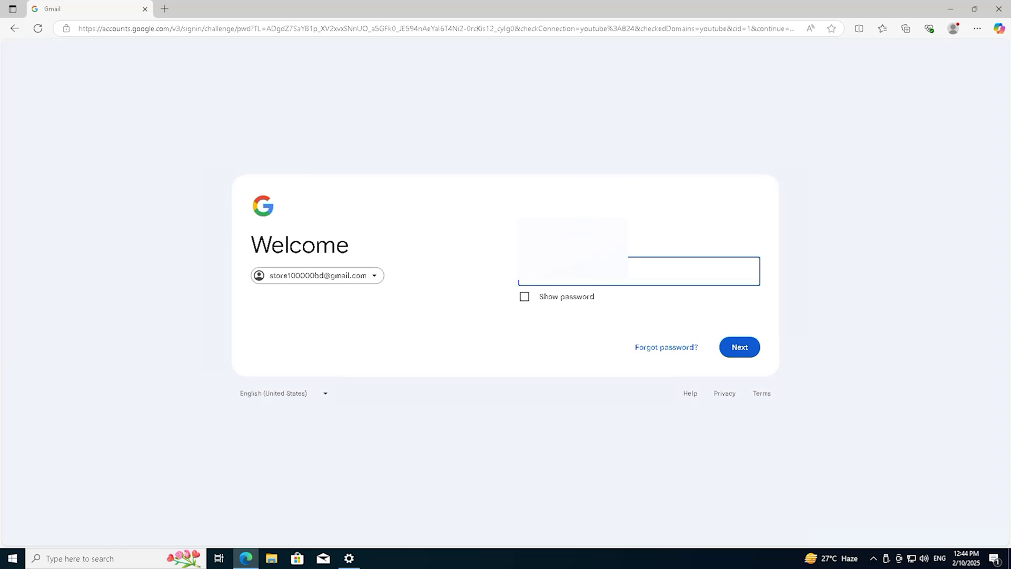
pyautogui.click(739, 347)
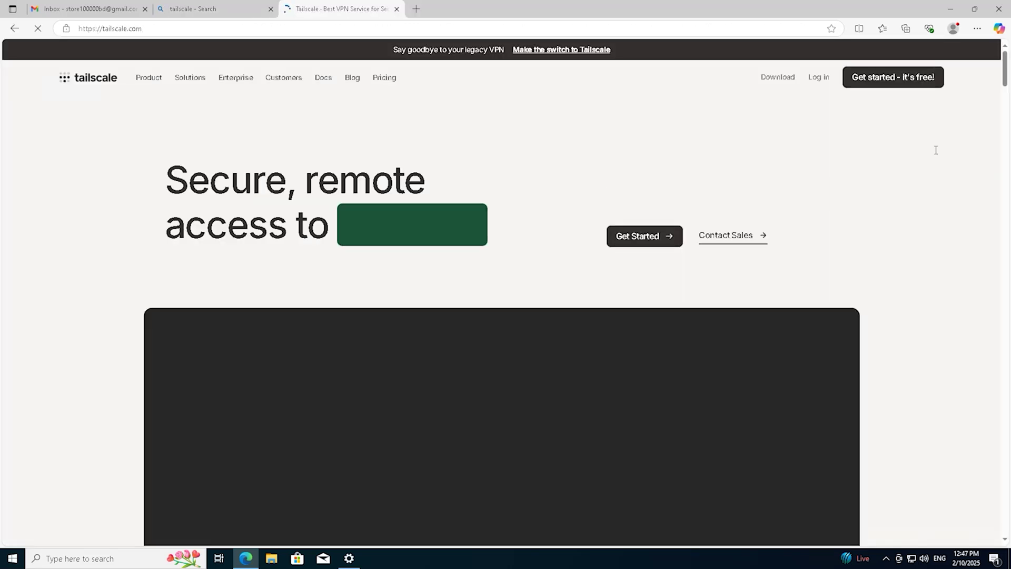
# Log in to tailscale.com through Sign in with Google using the chosen Google account.
pyautogui.click(819, 77)
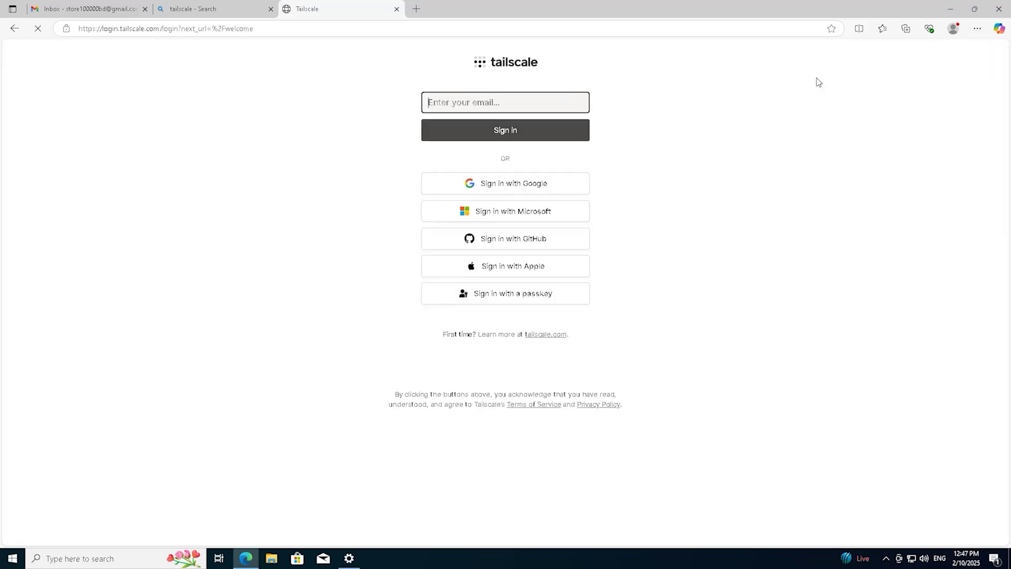
pyautogui.click(526, 180)
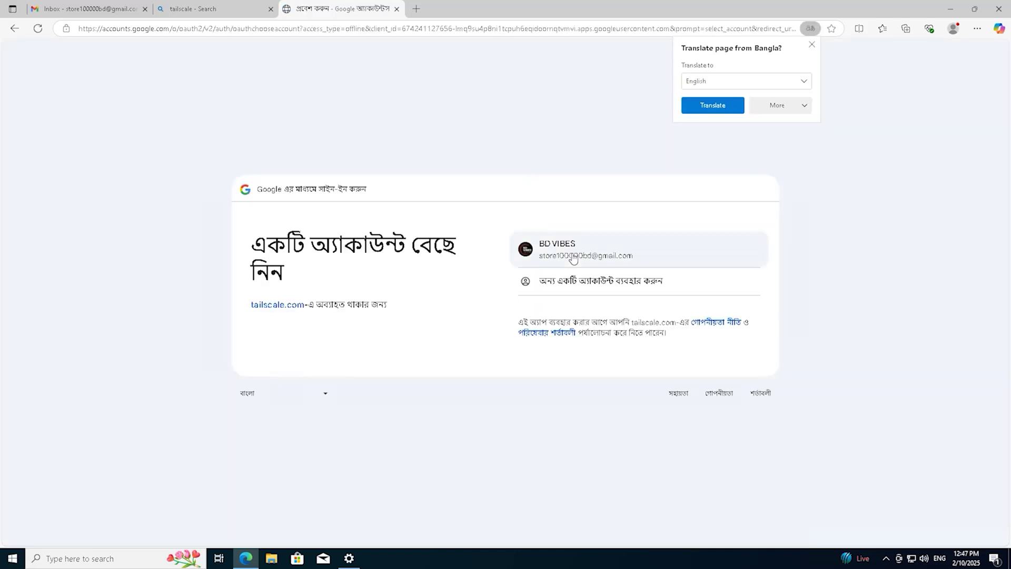
pyautogui.click(573, 258)
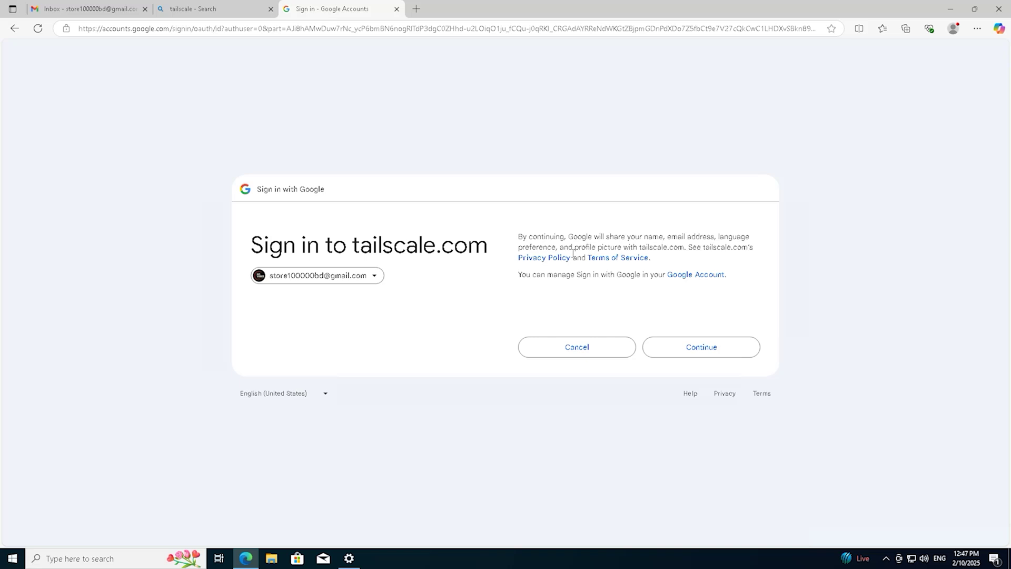
pyautogui.click(706, 349)
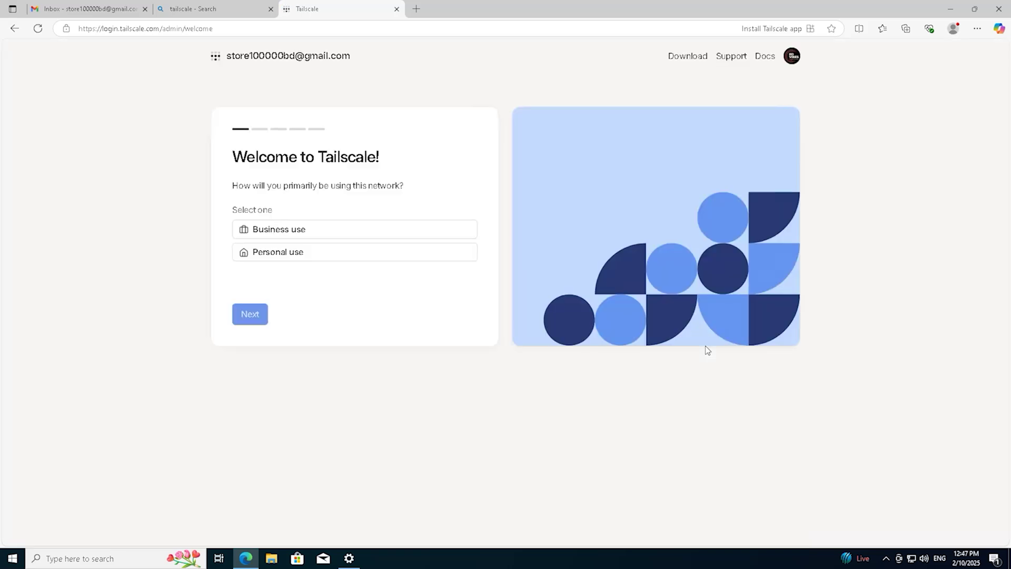
# Choose personal use, then download and install Tailscale 1.80.0 for Windows on the VM.
pyautogui.click(290, 258)
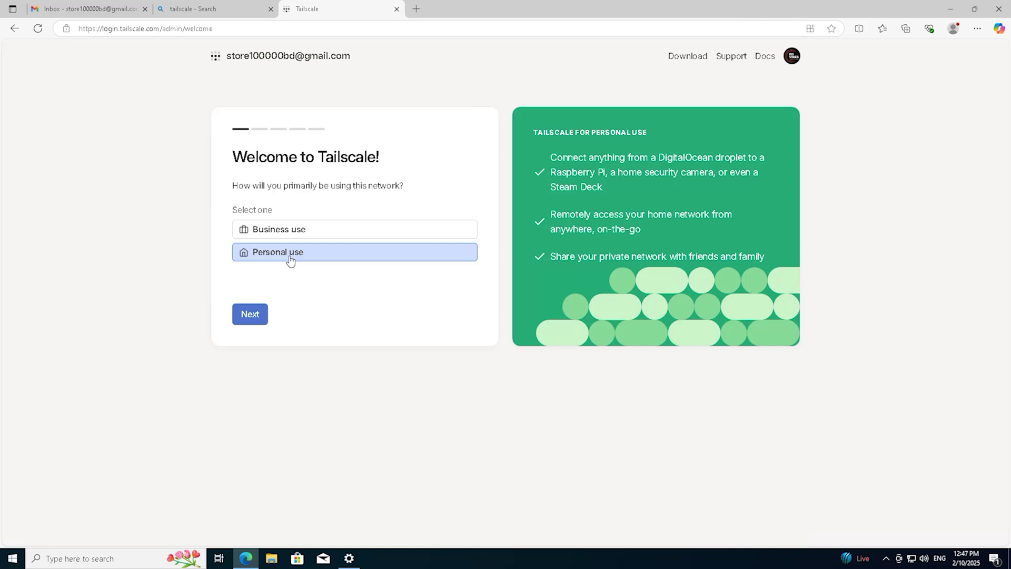
pyautogui.click(257, 316)
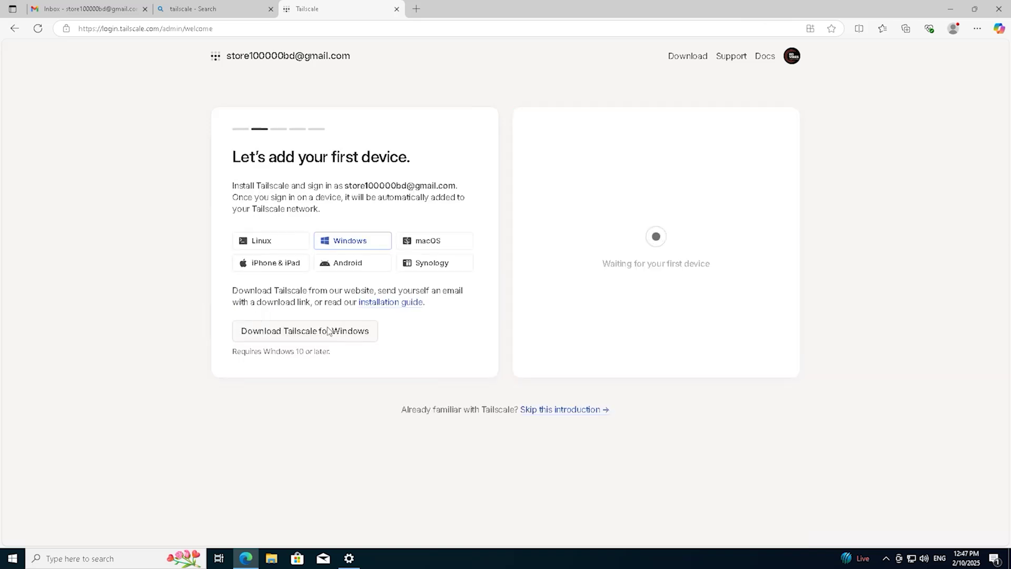
pyautogui.click(350, 331)
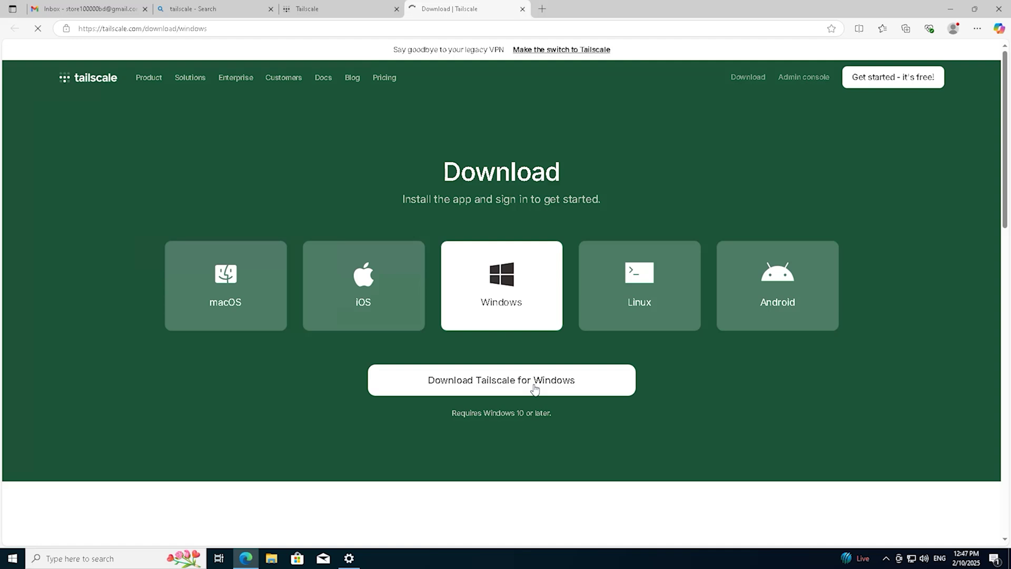
pyautogui.click(534, 389)
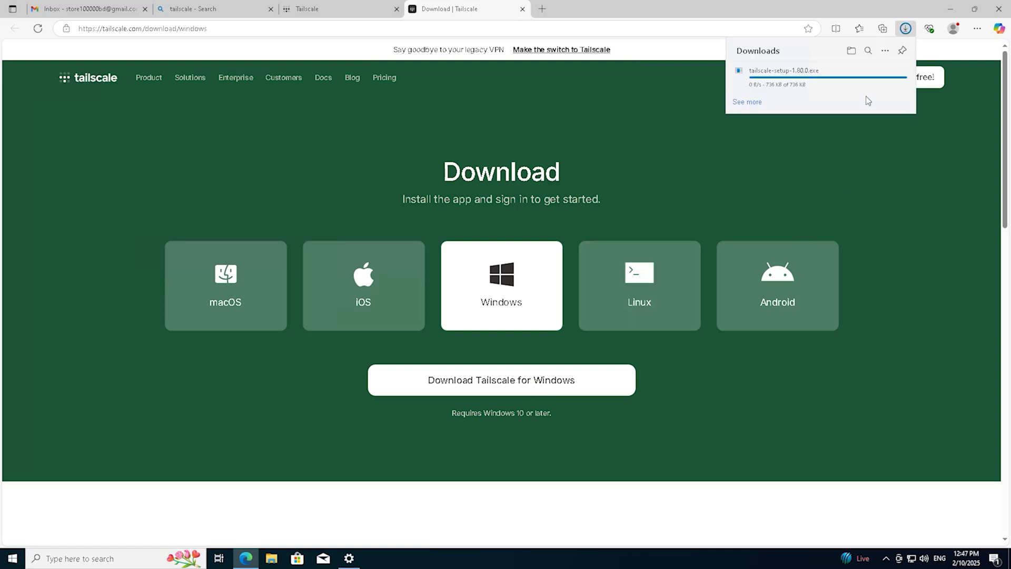
pyautogui.moveTo(826, 74)
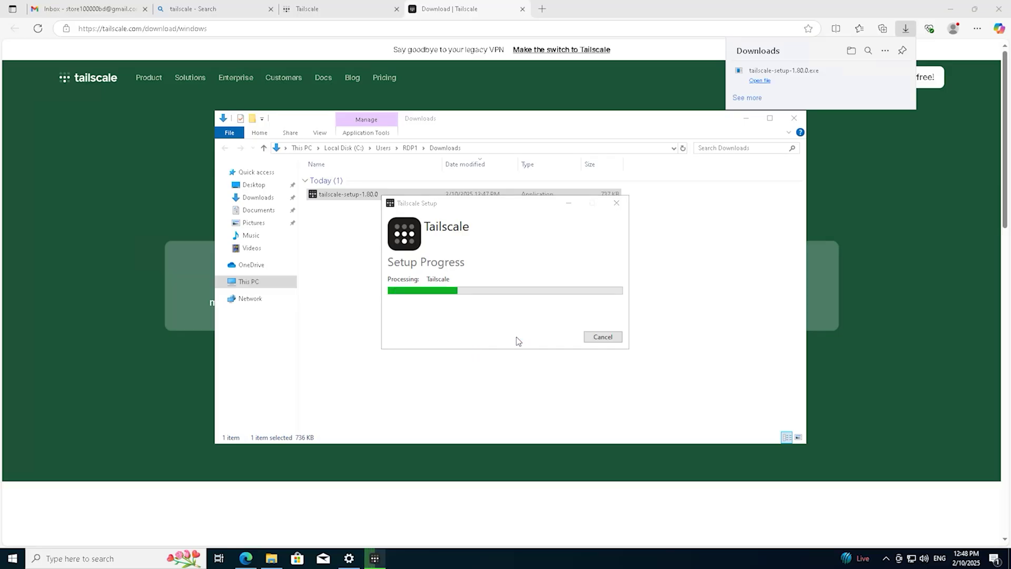
pyautogui.click(615, 340)
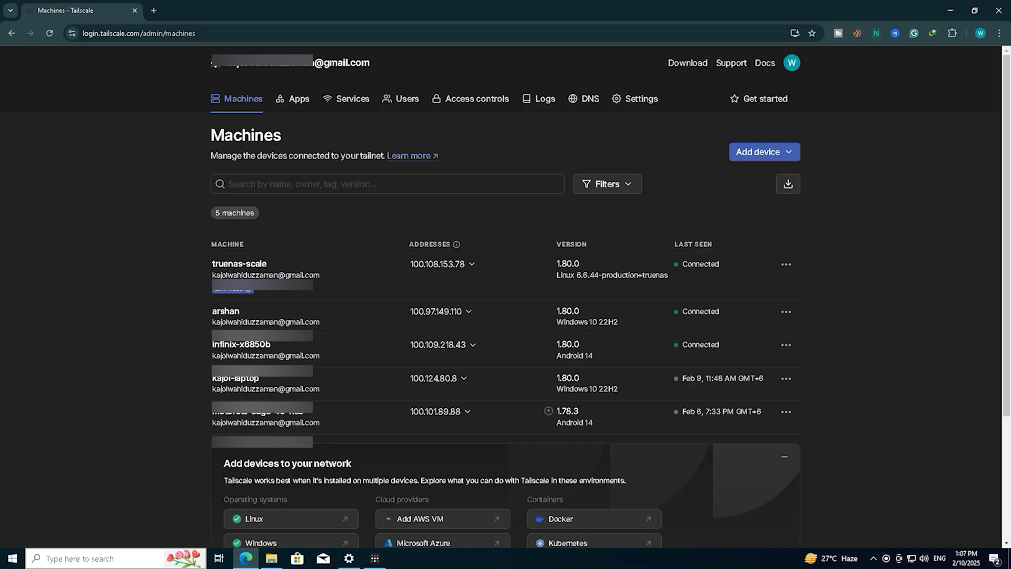
# From the Users page, create a shareable invite link with the Member role and copy it.
pyautogui.click(407, 100)
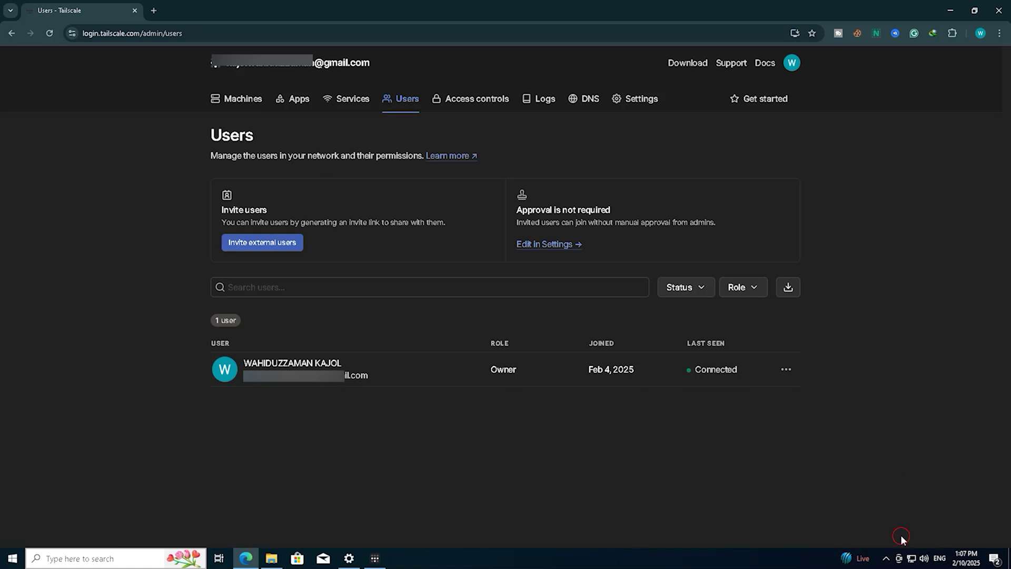
pyautogui.moveTo(256, 268)
pyautogui.mouseDown()
pyautogui.moveTo(242, 189)
pyautogui.moveTo(295, 274)
pyautogui.mouseUp()
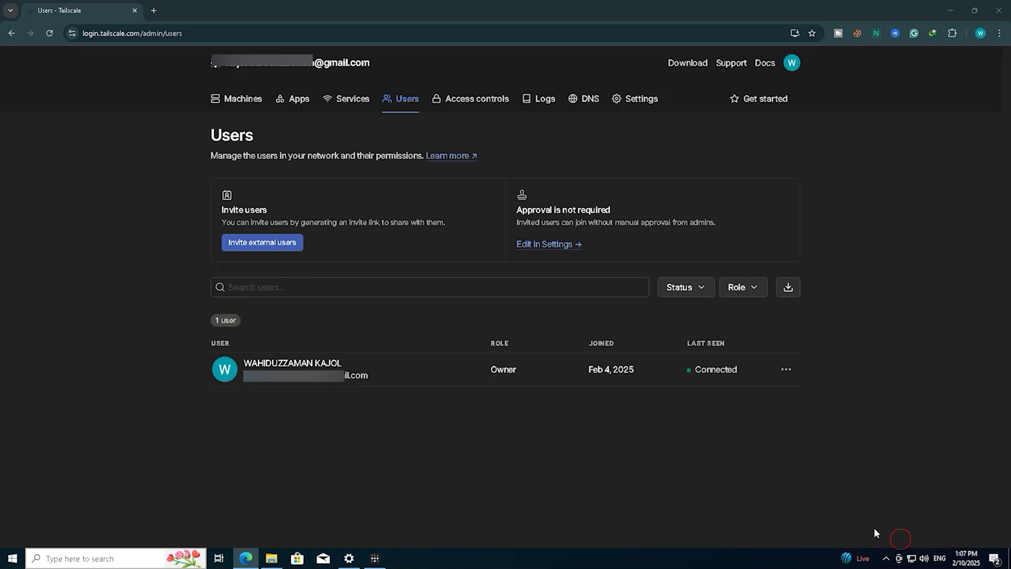
pyautogui.click(279, 245)
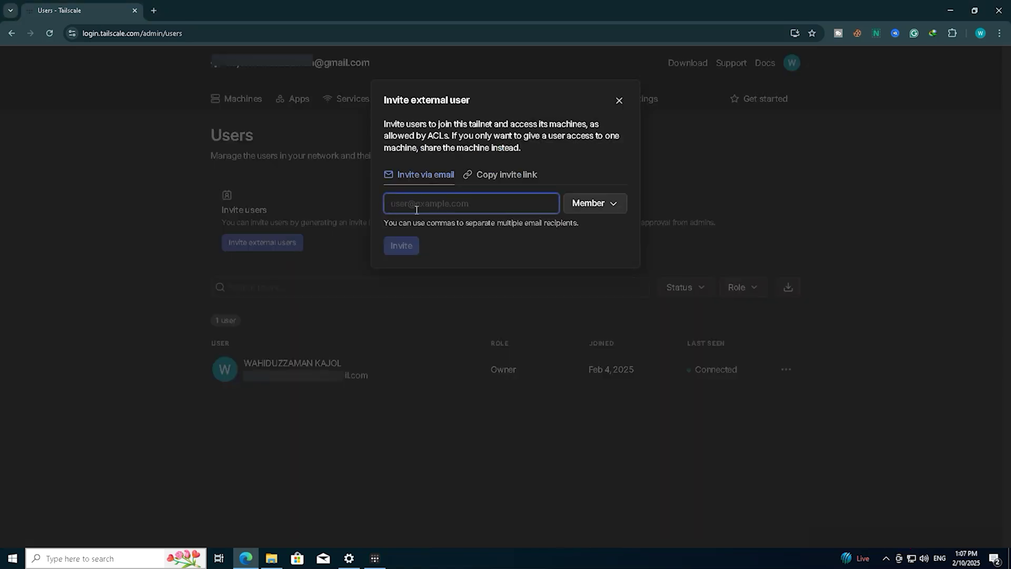
pyautogui.click(505, 175)
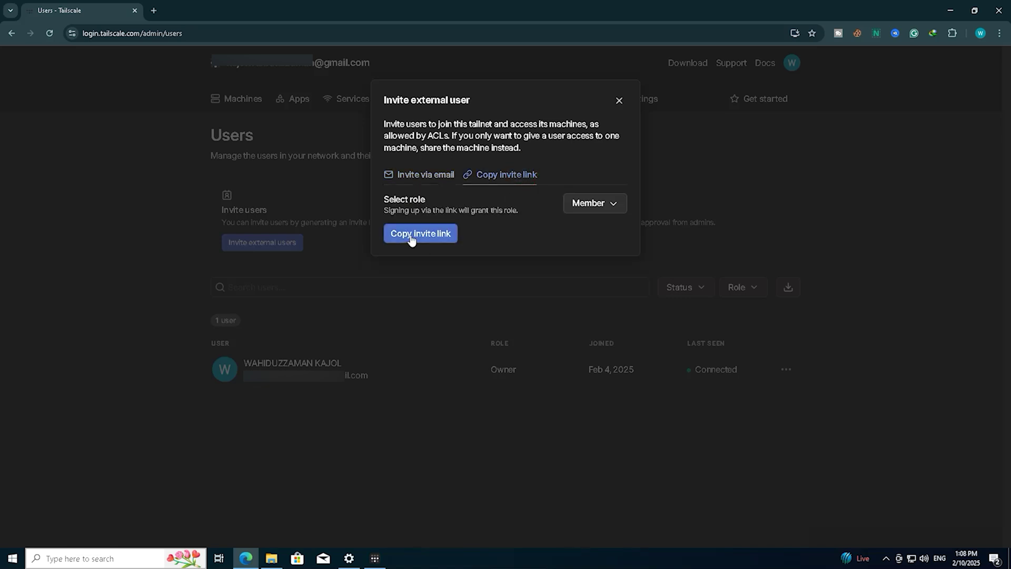
pyautogui.click(606, 206)
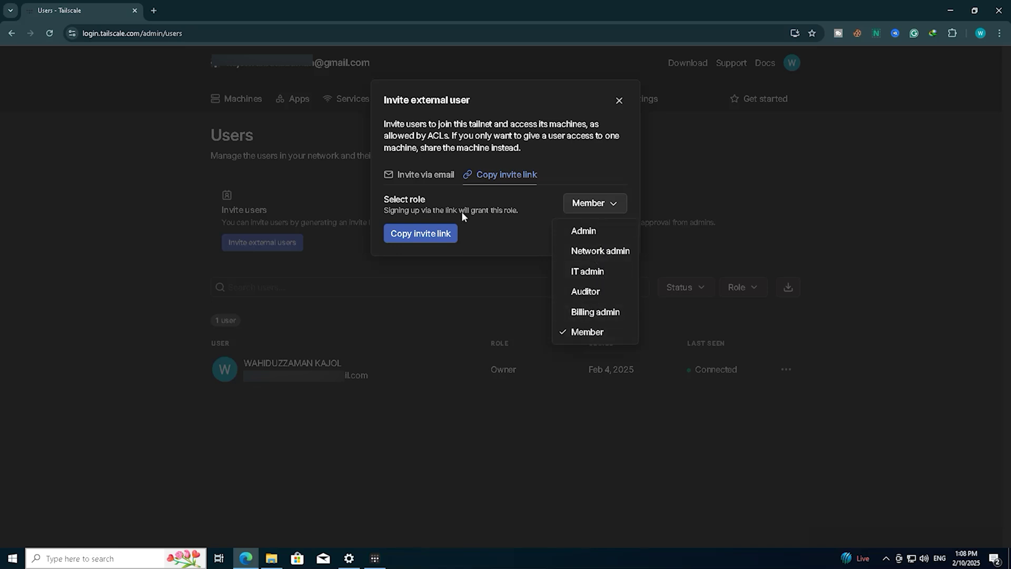
pyautogui.click(431, 235)
pyautogui.click(431, 235)
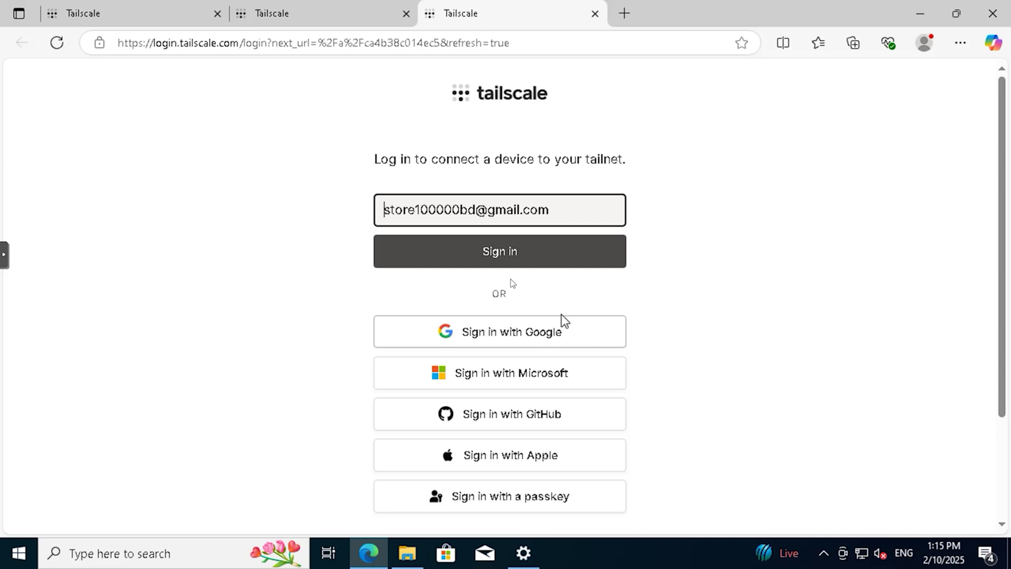
# Authenticate with the Google account, select the main tailnet option and connect DESKTOP-2H2VHF2.
pyautogui.click(553, 267)
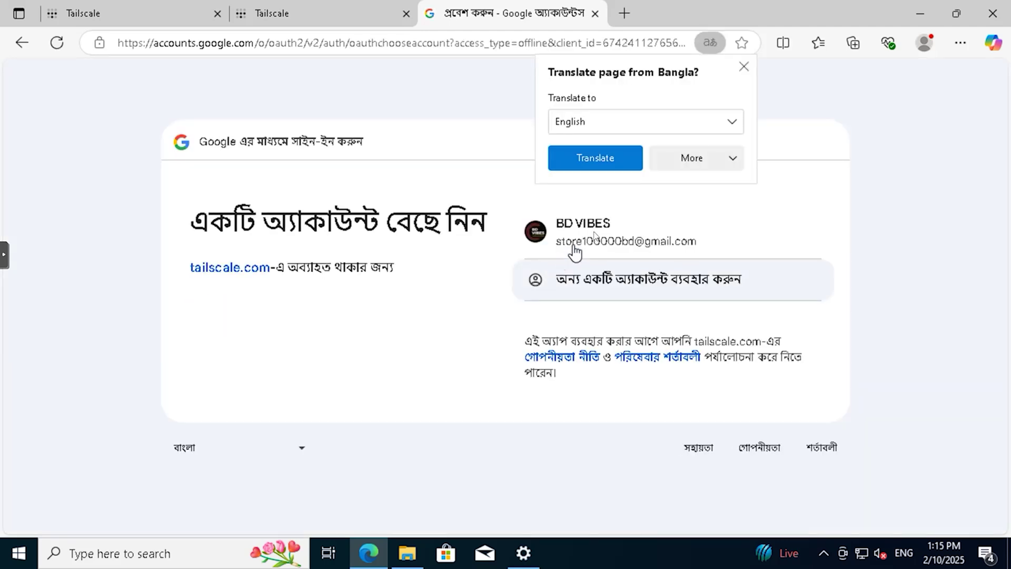
pyautogui.click(594, 236)
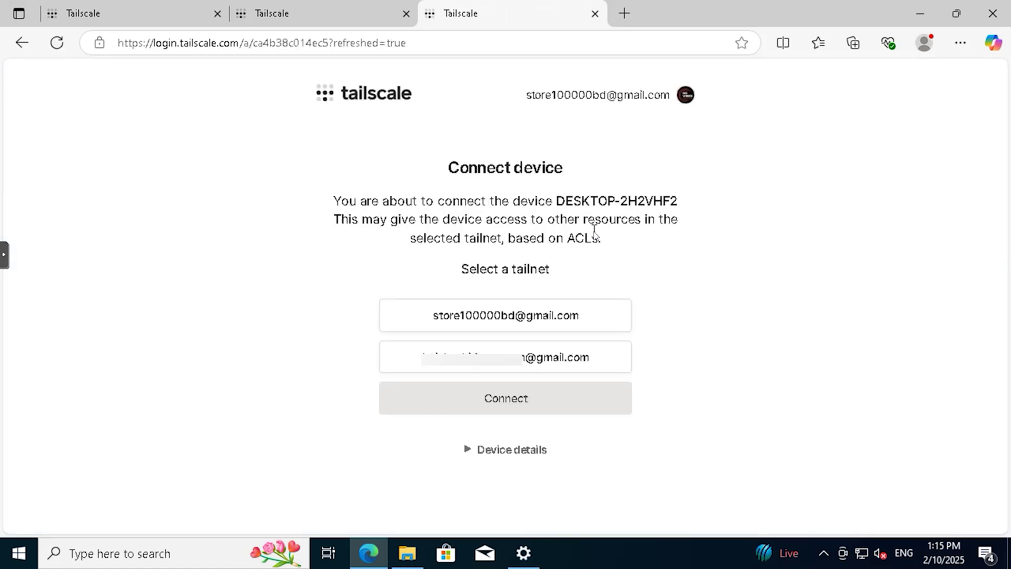
pyautogui.click(509, 353)
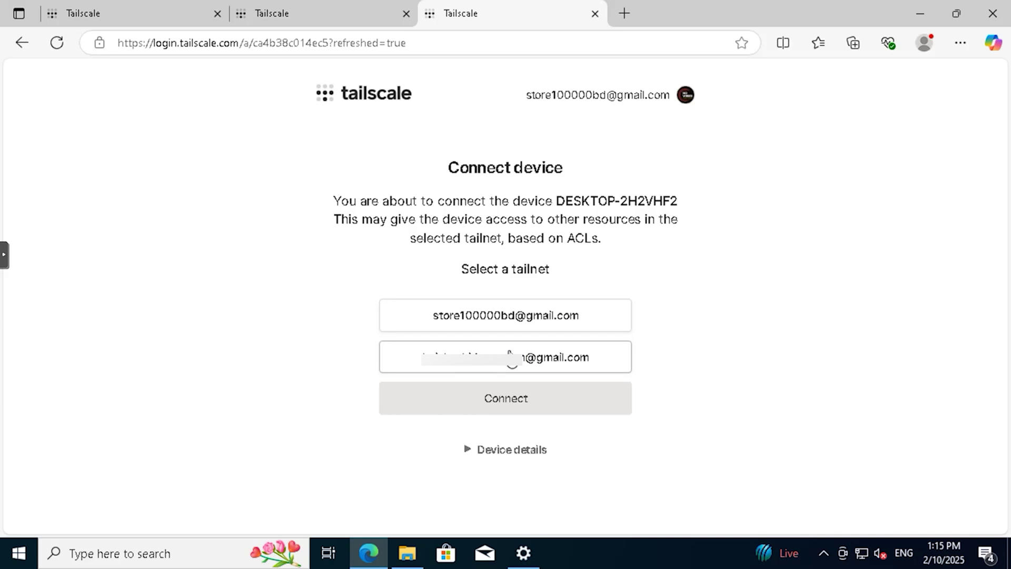
pyautogui.click(512, 398)
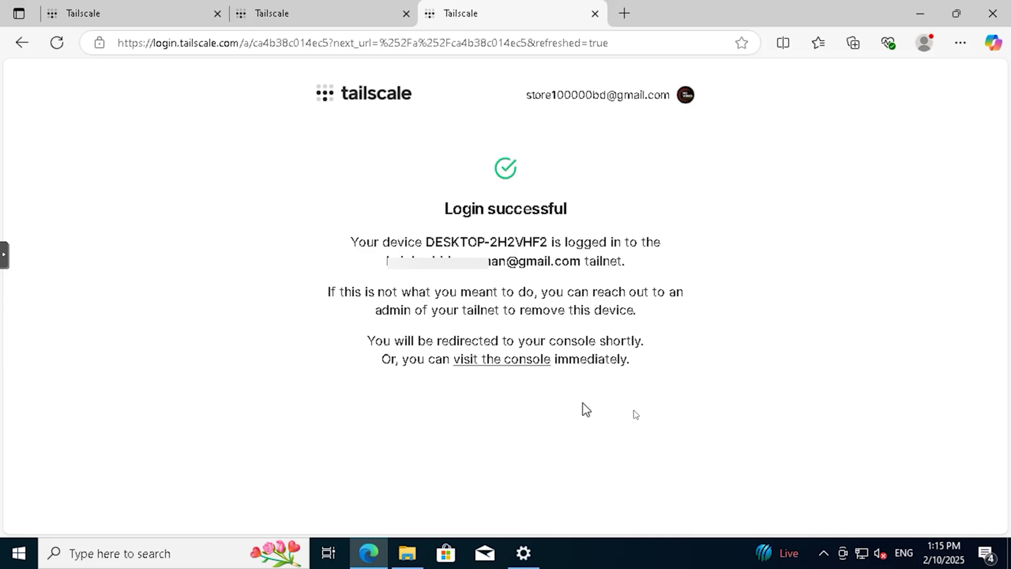
pyautogui.click(822, 554)
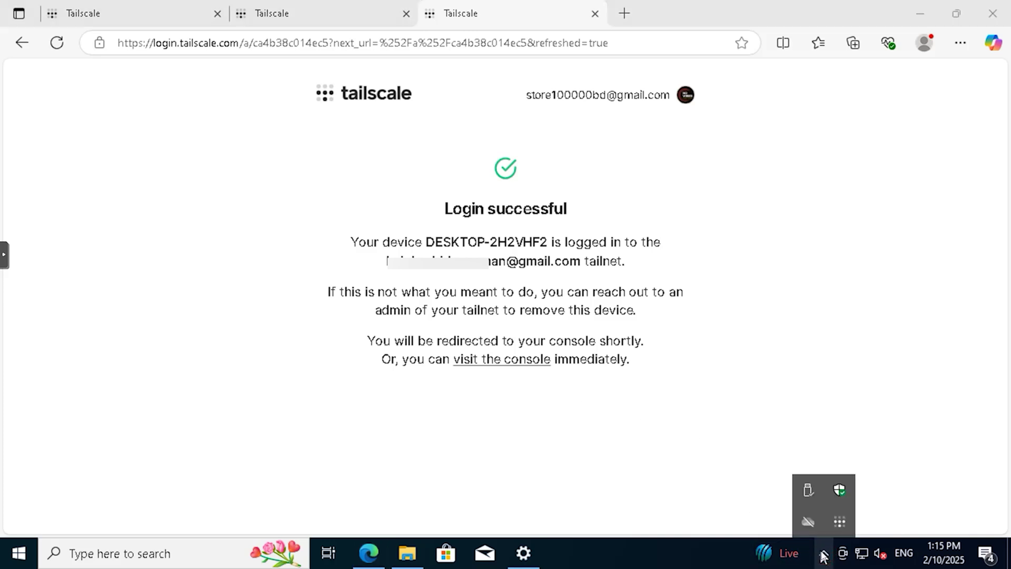
# Check the VM's Tailscale status, then copy desktop-2h2vhf2's IPv4 address 100.76.114.60.
pyautogui.click(839, 523)
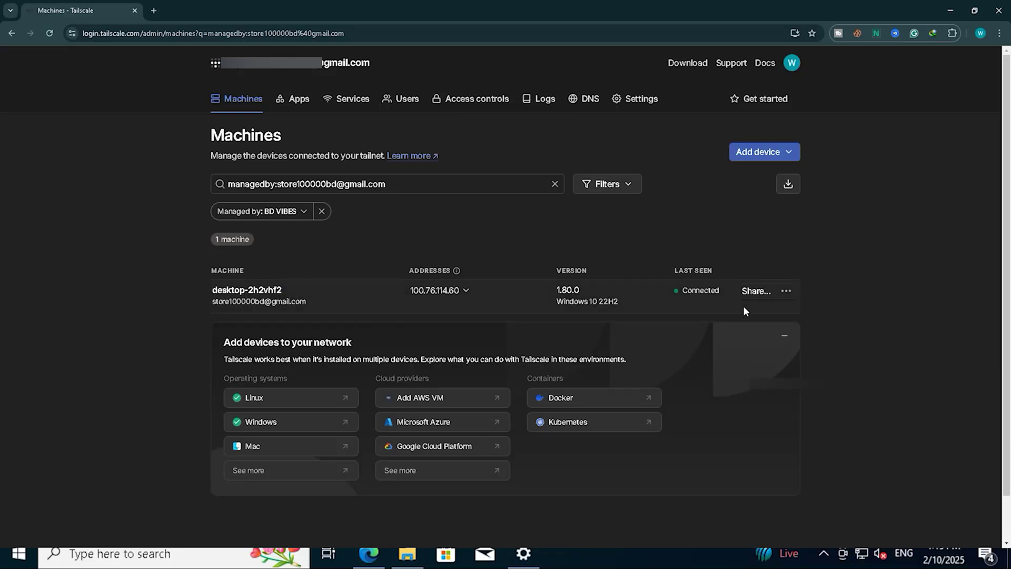
pyautogui.moveTo(200, 314)
pyautogui.mouseDown()
pyautogui.moveTo(763, 317)
pyautogui.moveTo(572, 259)
pyautogui.moveTo(191, 268)
pyautogui.mouseUp()
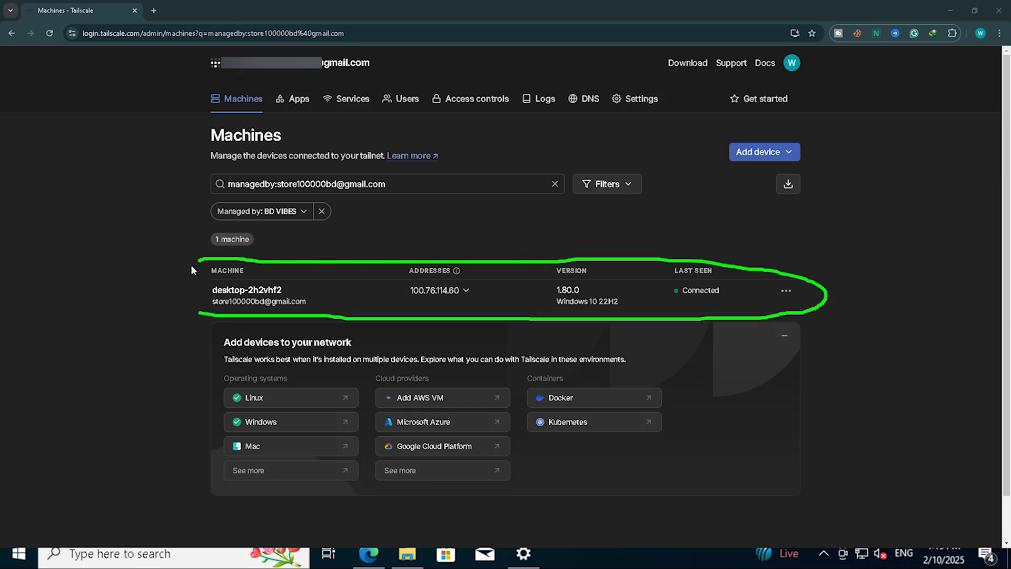
pyautogui.click(222, 316)
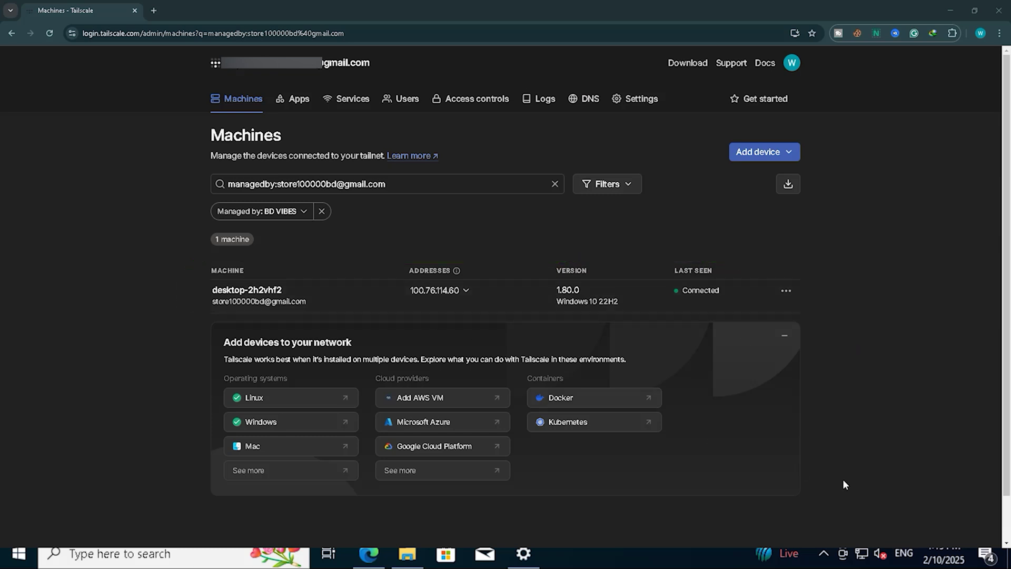
pyautogui.moveTo(416, 304)
pyautogui.mouseDown()
pyautogui.moveTo(486, 260)
pyautogui.moveTo(463, 311)
pyautogui.mouseUp()
pyautogui.click(467, 296)
pyautogui.click(492, 270)
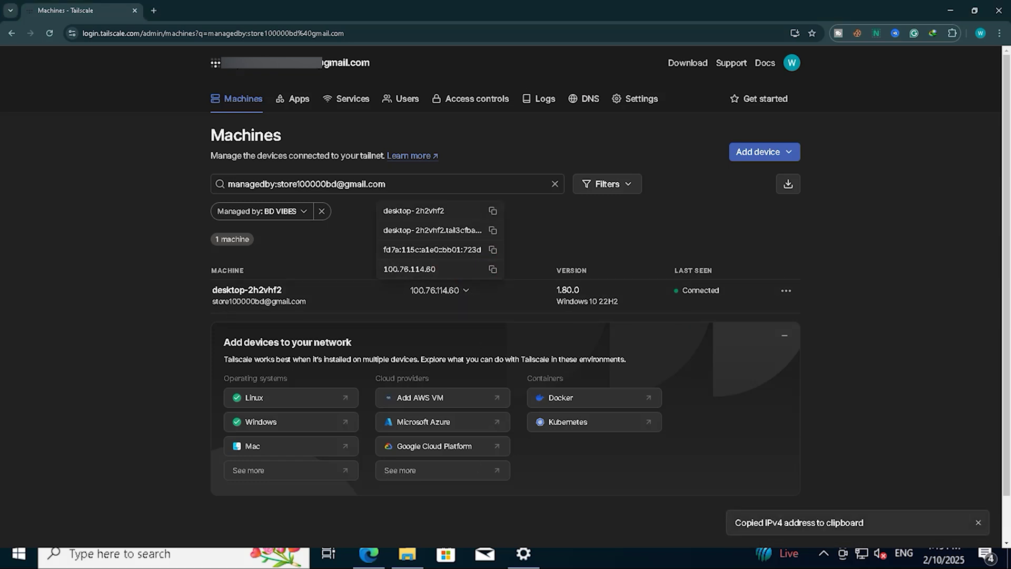
pyautogui.doubleClick(506, 169)
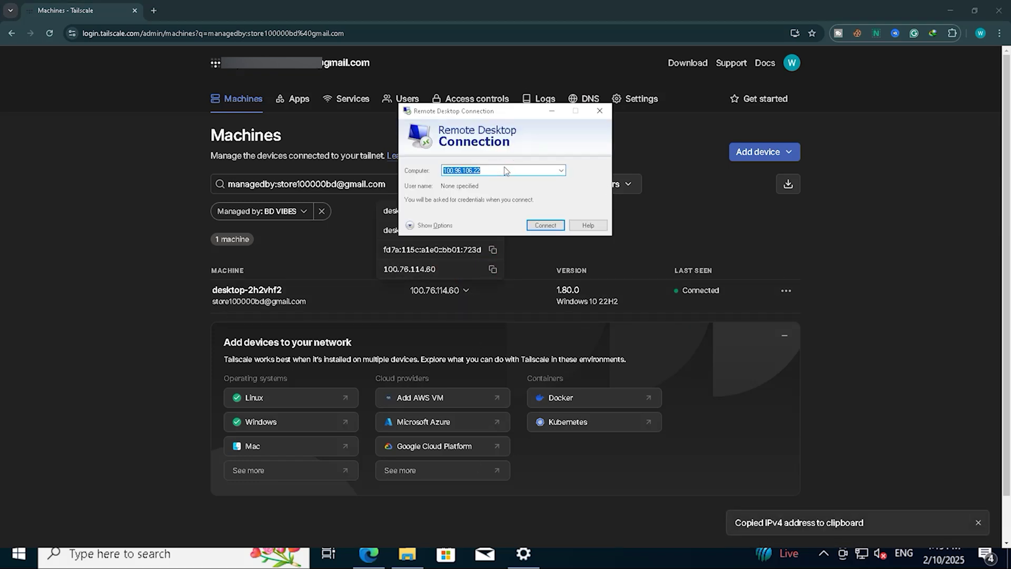
# Connect to 100.76.114.60 with the VM's user name and password, accepting its certificate.
pyautogui.hotkey('ctrl', 'v')
pyautogui.click(545, 225)
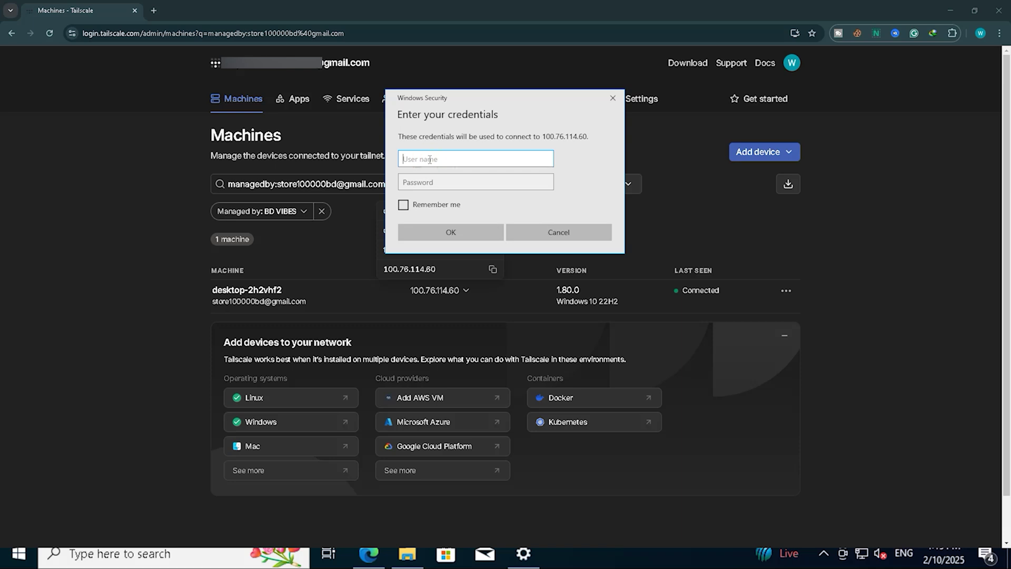
pyautogui.write('rdp1')
pyautogui.click(498, 181)
pyautogui.write('123')
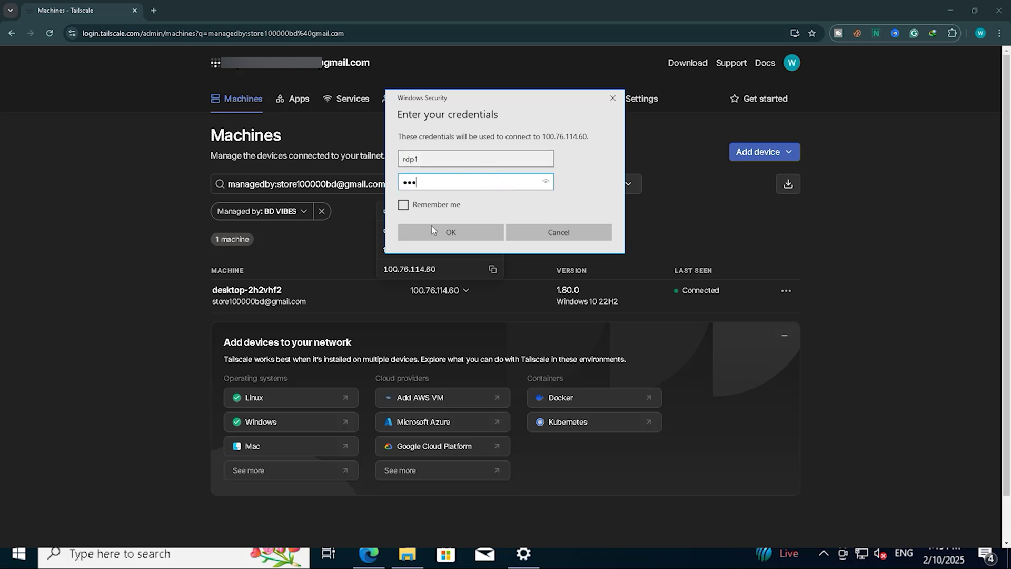
pyautogui.click(432, 231)
pyautogui.click(548, 258)
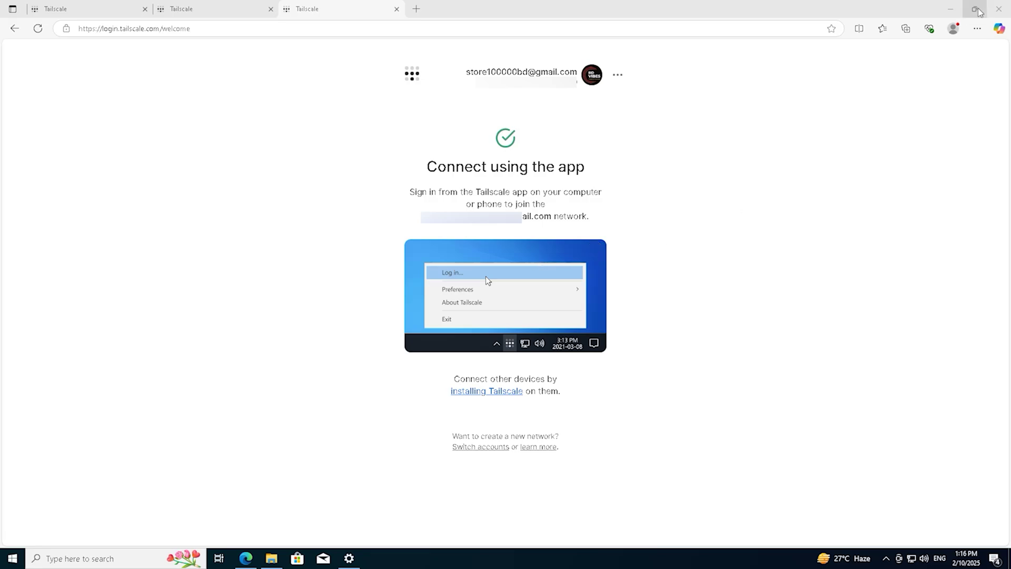
# Minimize the remote browser and refresh the VM's desktop.
pyautogui.click(950, 9)
pyautogui.rightClick(296, 194)
pyautogui.click(309, 224)
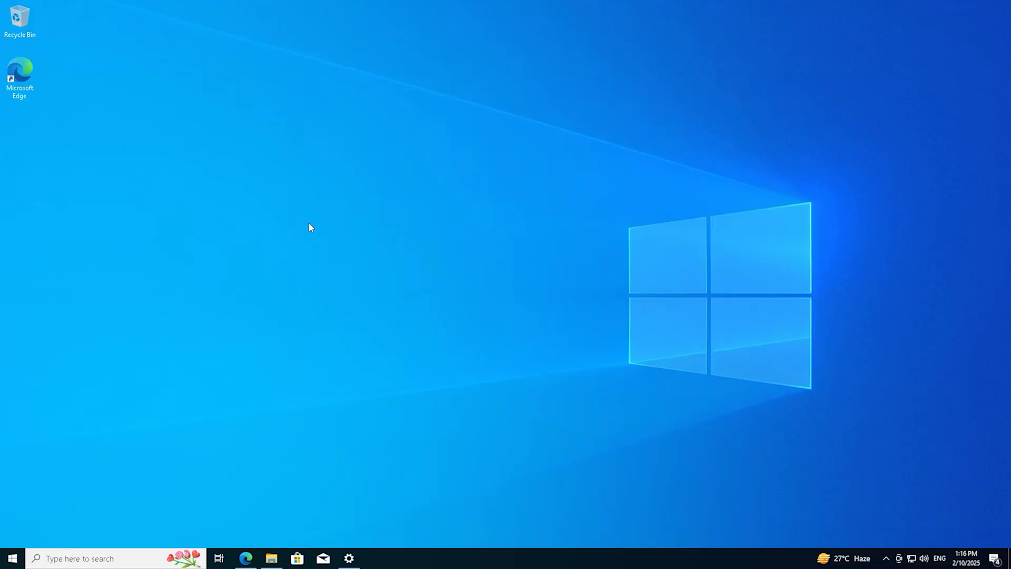
# Check This PC's folders and drives in File Explorer, then close it.
pyautogui.press('super')
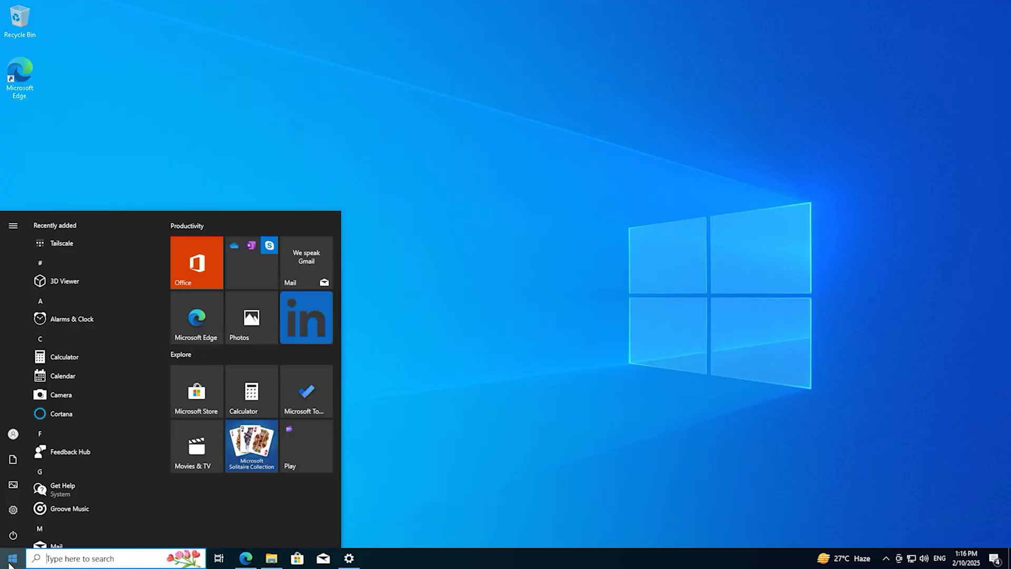
pyautogui.click(271, 559)
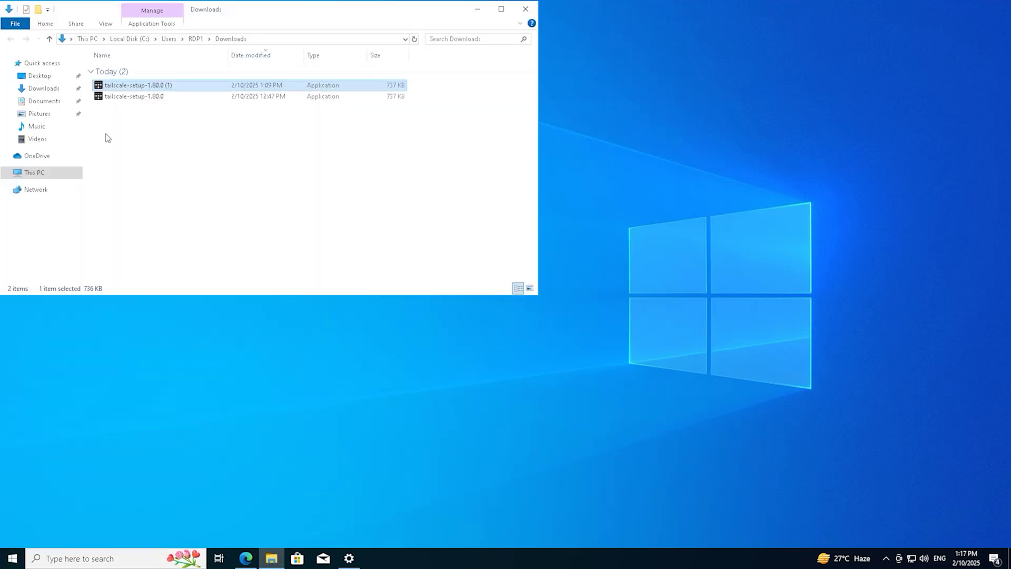
pyautogui.click(35, 173)
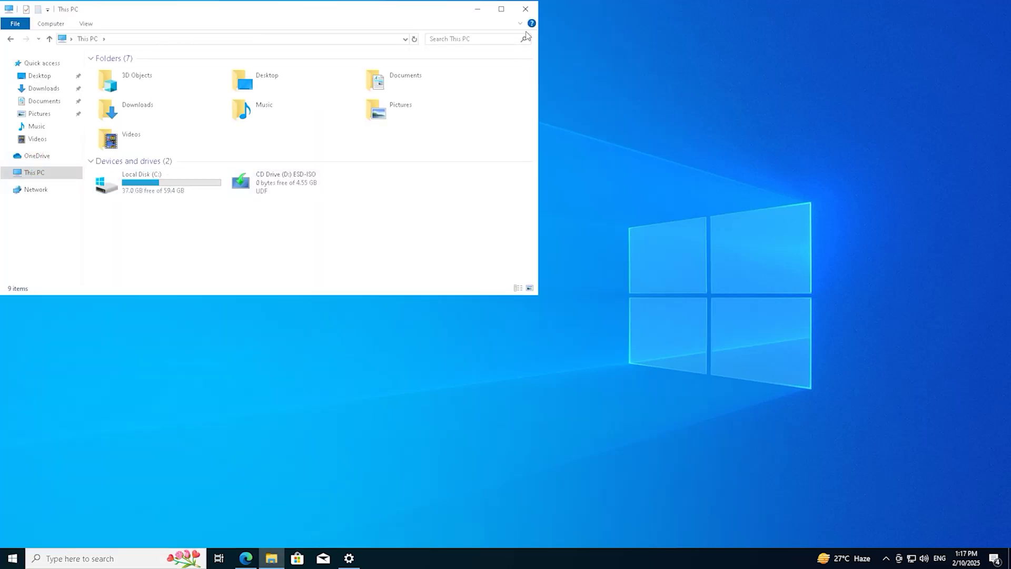
pyautogui.click(525, 9)
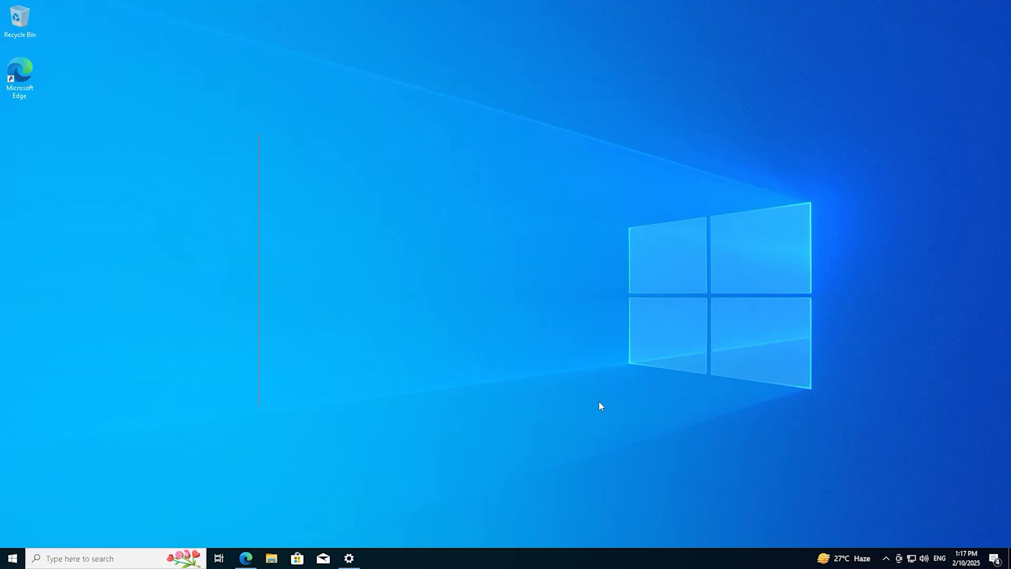